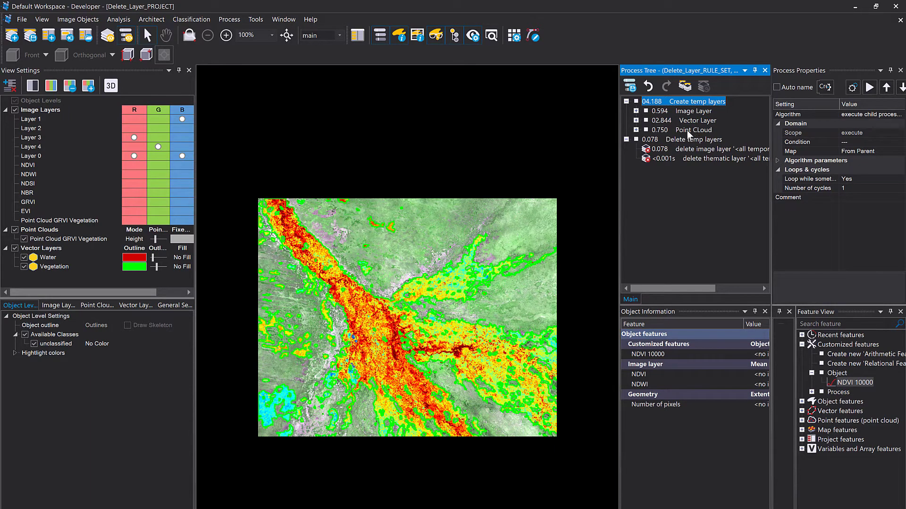
Step: Review the child processes inside the Image Layer and Vector Layer groups under Create temp layers
click(636, 112)
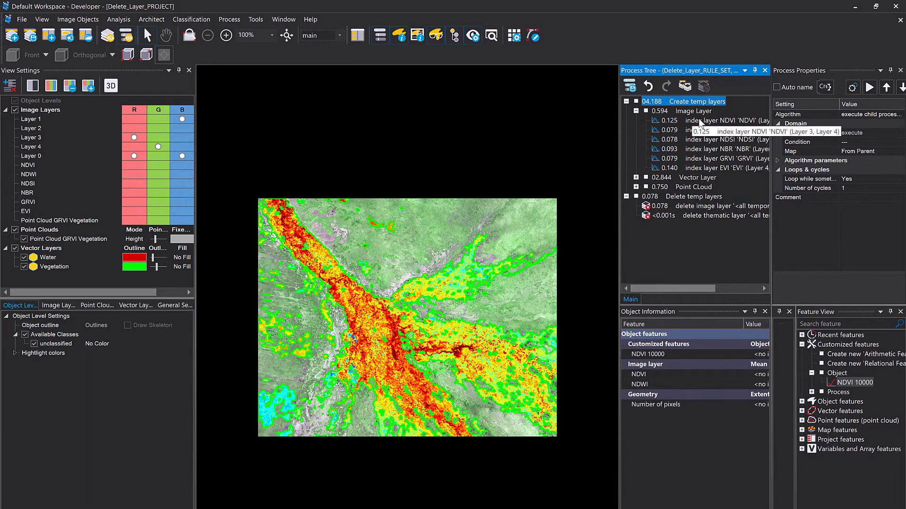
click(636, 112)
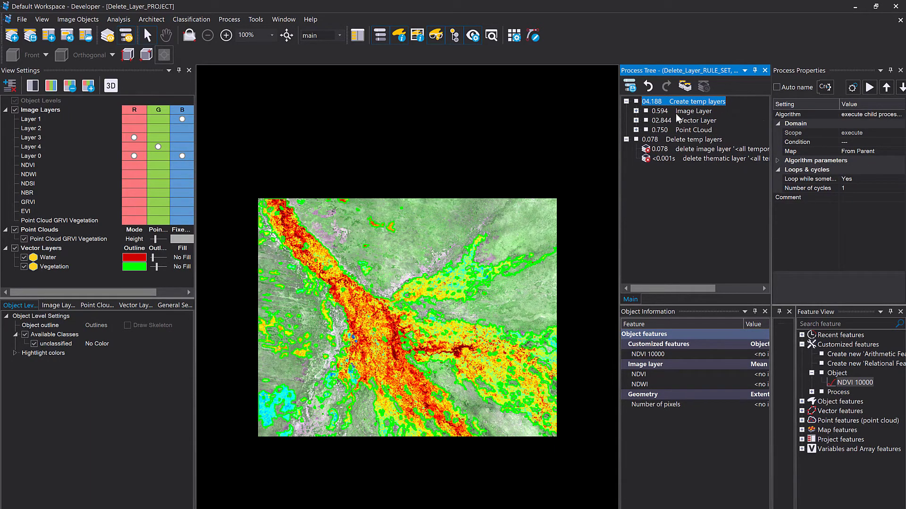
click(636, 121)
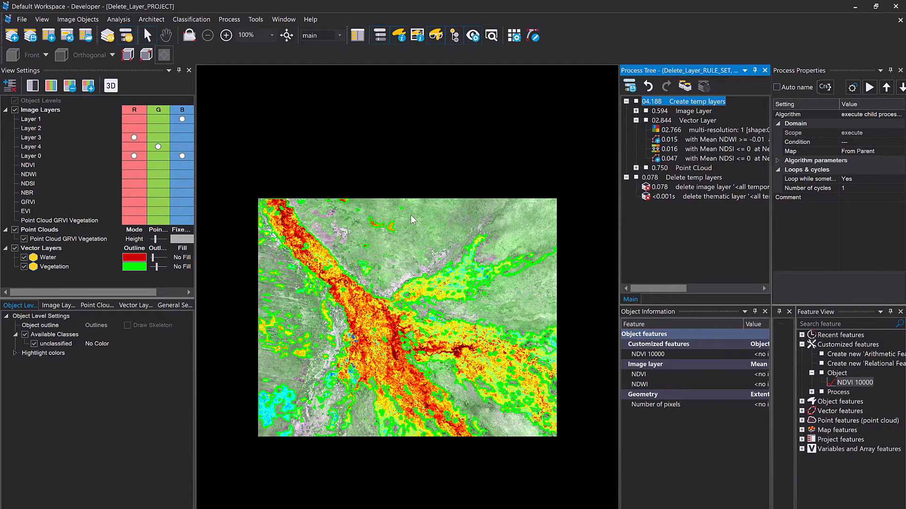
click(636, 122)
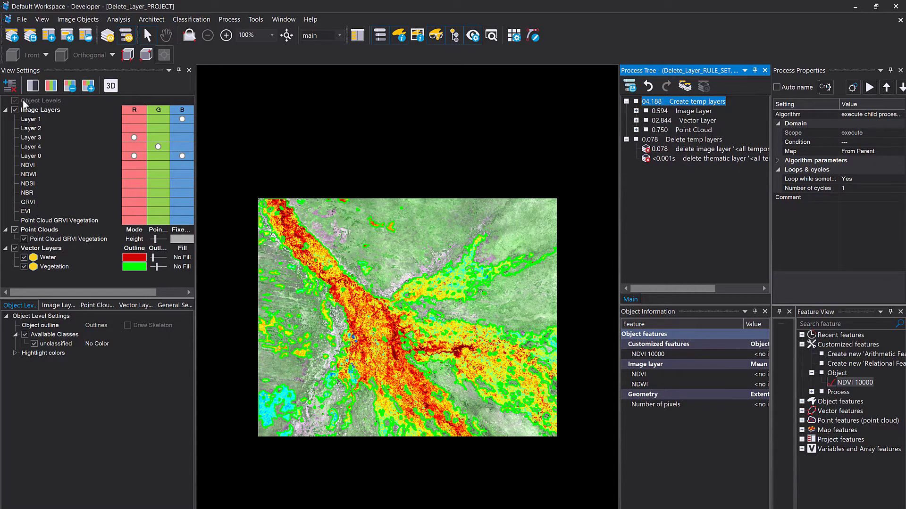
Step: Hide the point clouds while keeping the vector layers shown, and increase the Water layer's outline width
click(16, 230)
click(14, 247)
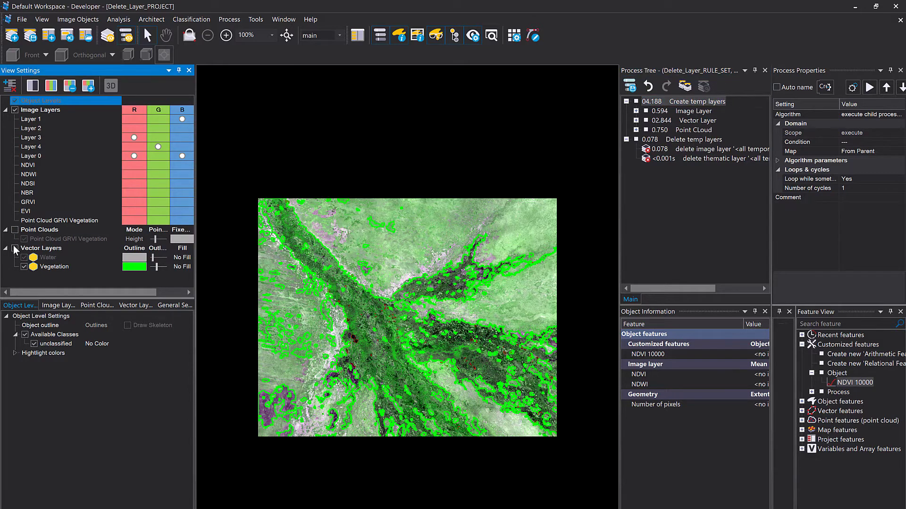
click(14, 246)
drag(152, 258, 157, 258)
Step: Fill the Vegetation vector layer with dark green, keeping the layer visible
click(46, 267)
click(24, 267)
click(24, 267)
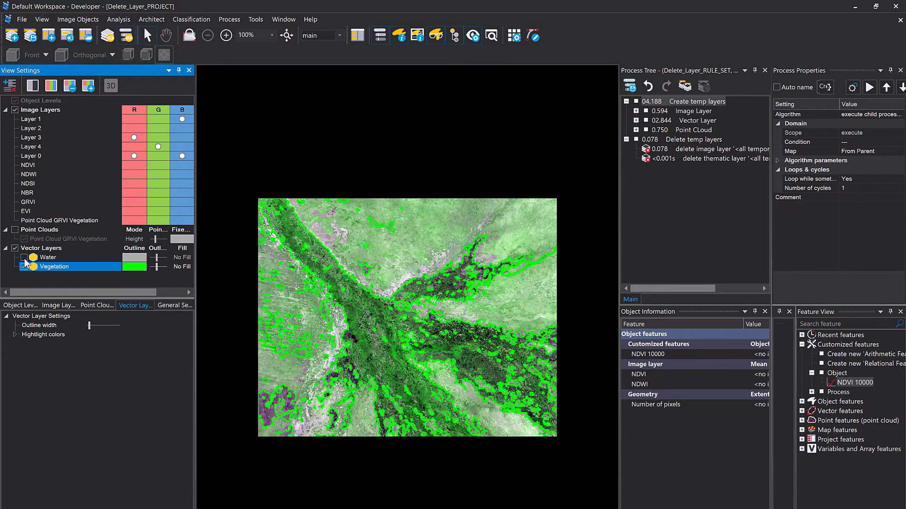
click(186, 267)
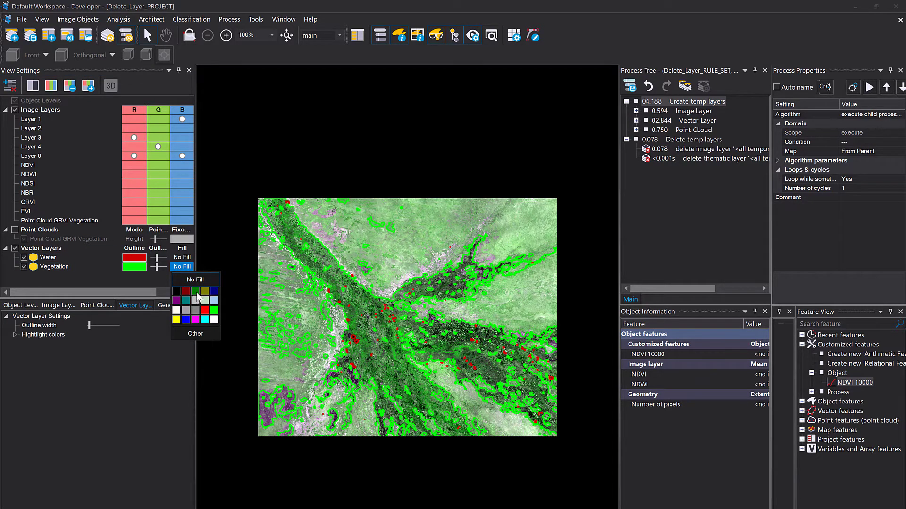
click(195, 292)
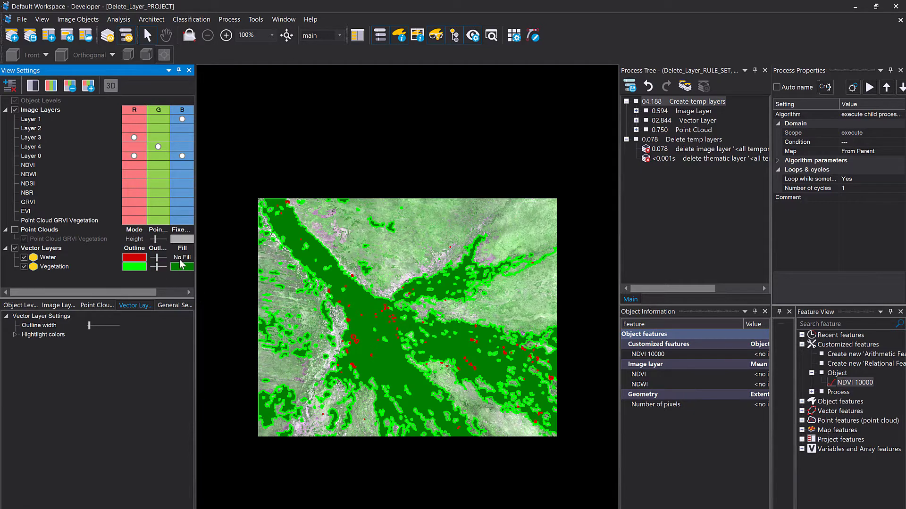
Step: Show the point clouds and hide the vector layers so the point cloud can be viewed at 400%
click(15, 229)
click(15, 249)
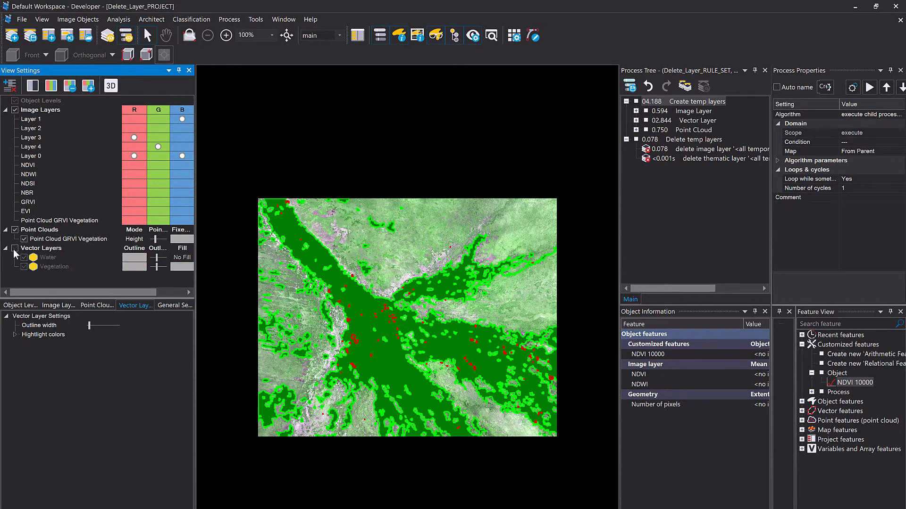
click(670, 131)
scroll(276, 429, up, 2)
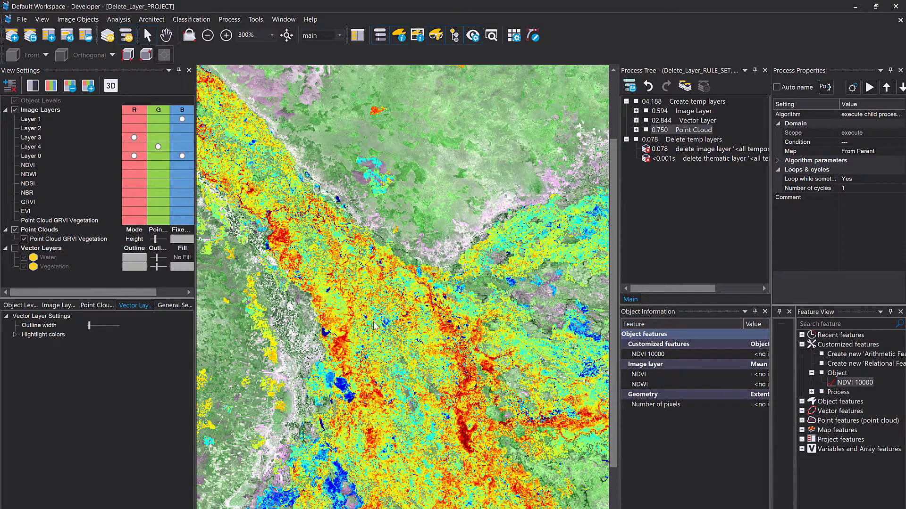
scroll(375, 354, up, 1)
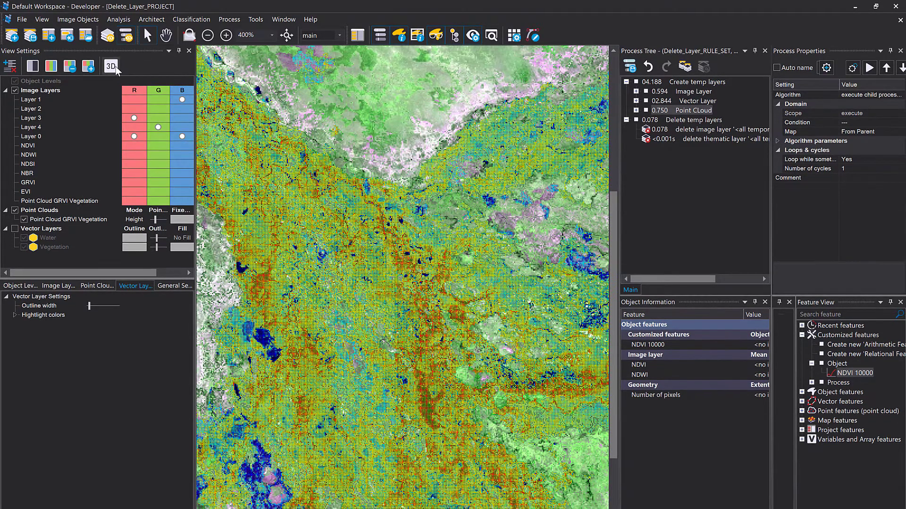
Step: Open a widened 3D view of the Point Cloud GRVI Vegetation layer and set its point size to 5
click(111, 66)
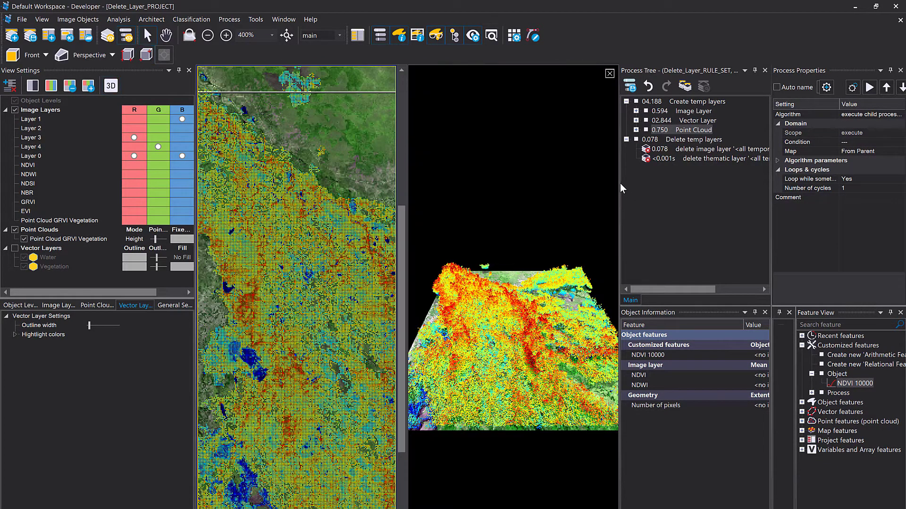
drag(618, 184, 668, 184)
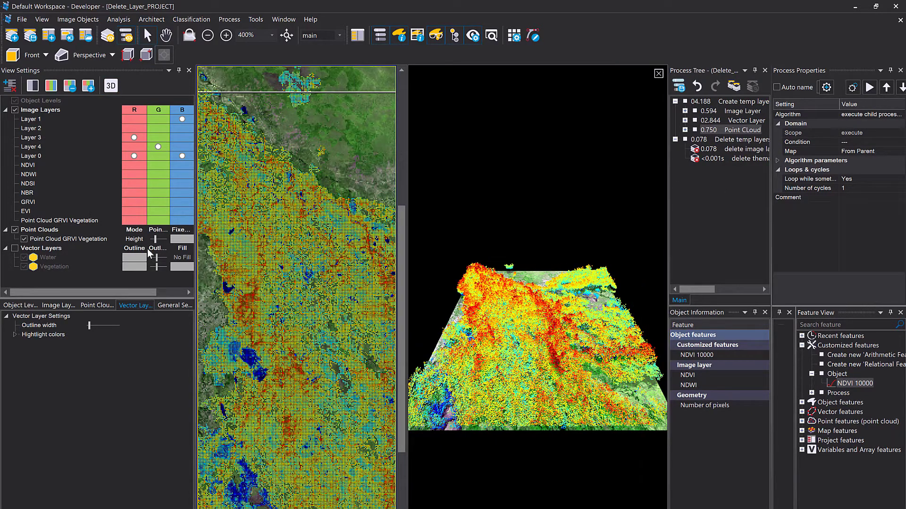
drag(159, 238, 158, 239)
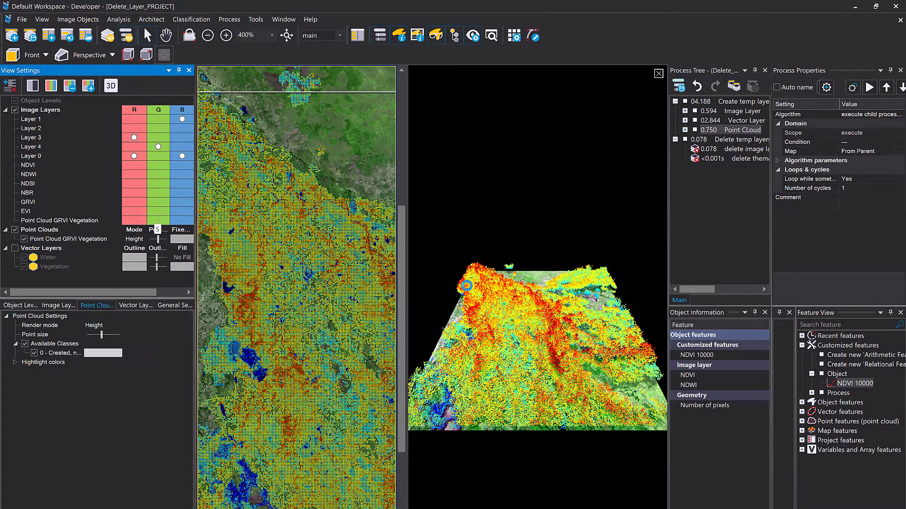
click(467, 286)
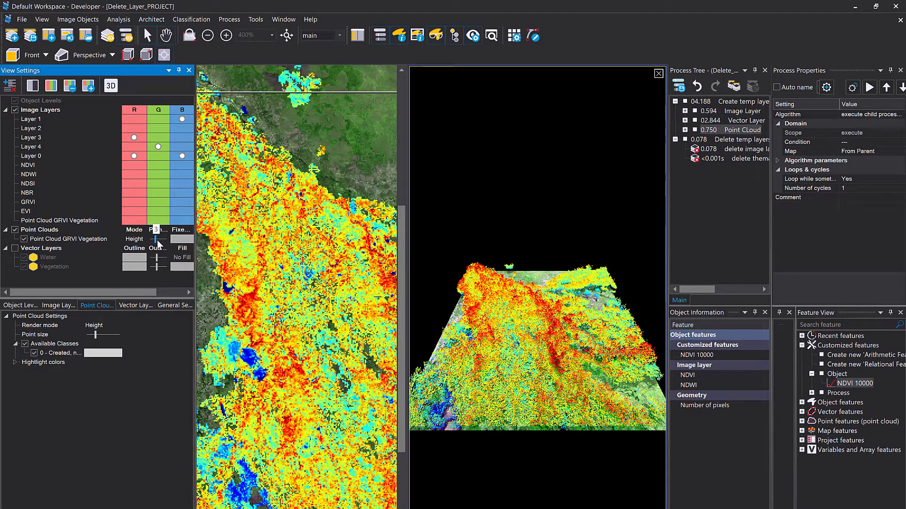
Step: Examine the vegetation point cloud from different angles in the 3D view
scroll(528, 343, up, 2)
drag(528, 343, 506, 418)
mouse_move(512, 449)
mouse_down()
mouse_move(472, 393)
mouse_move(493, 368)
mouse_move(706, 402)
mouse_move(515, 447)
mouse_move(510, 464)
mouse_up()
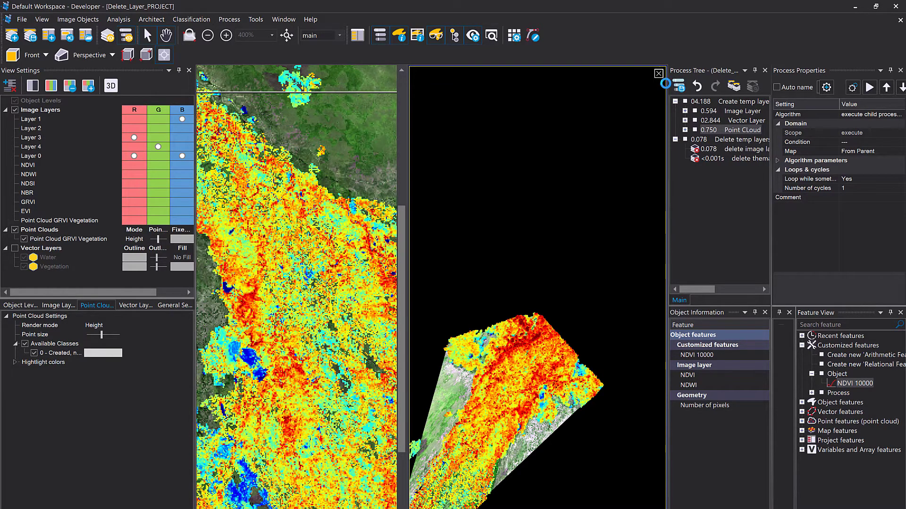
Step: Close the 3D view, giving the process tree more width, and turn the vector layers back on
click(658, 74)
drag(661, 111, 510, 113)
click(14, 249)
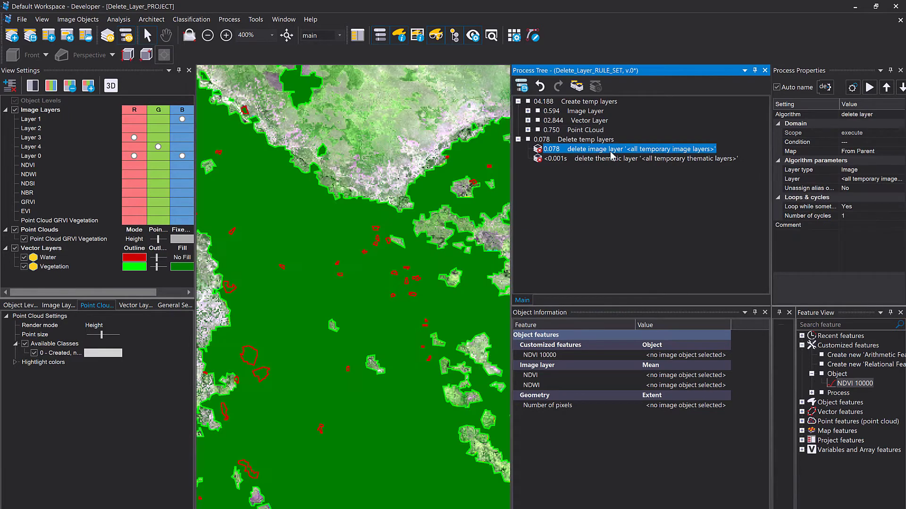
Step: Open the delete image layer process for editing and choose Image as its layer type
double_click(610, 149)
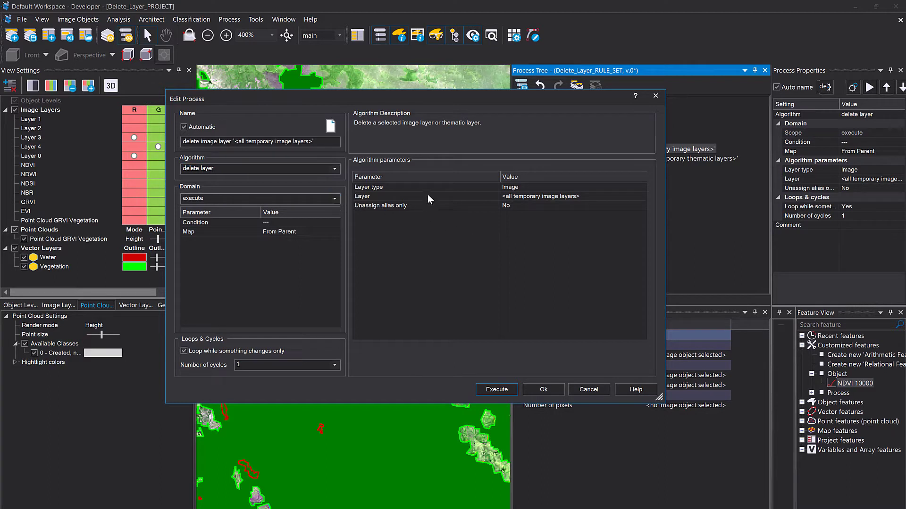
click(428, 189)
click(642, 187)
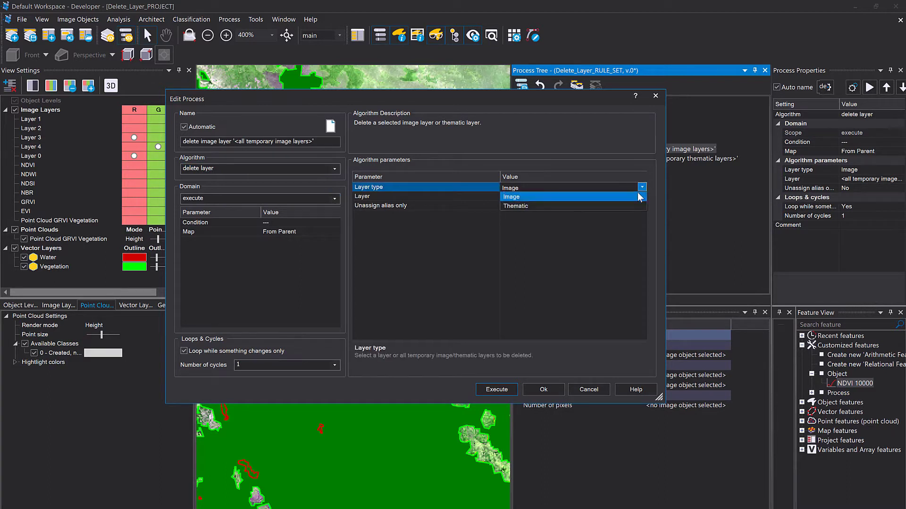
click(627, 197)
click(485, 206)
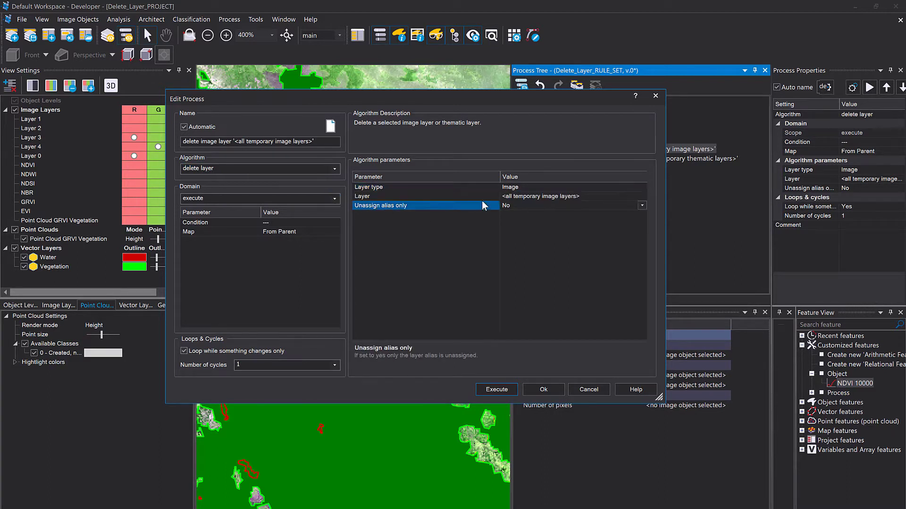
Step: Set the layer to delete to <all temporary image layers> and execute the process
click(602, 197)
click(641, 197)
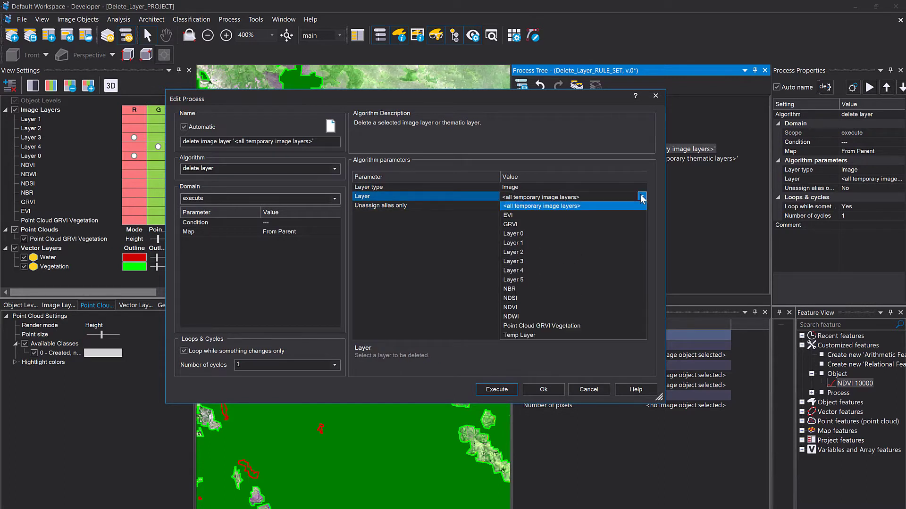
click(567, 206)
click(480, 227)
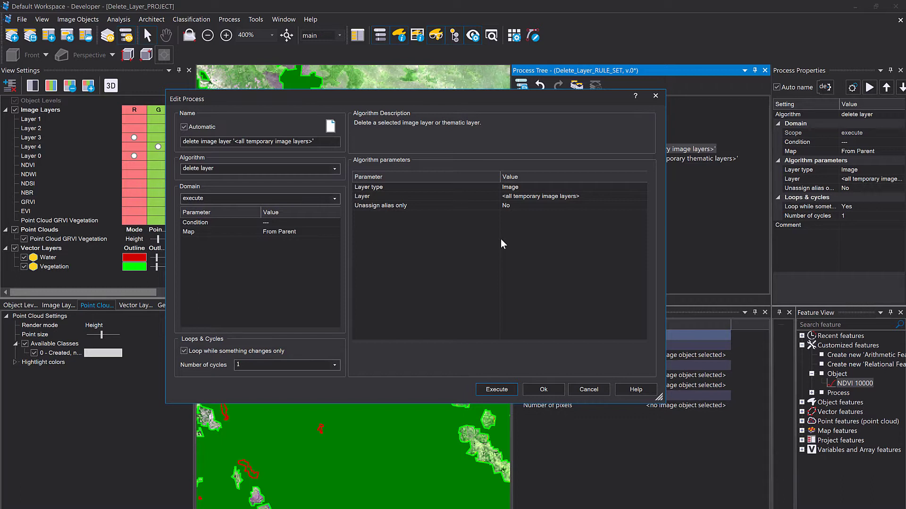
click(500, 391)
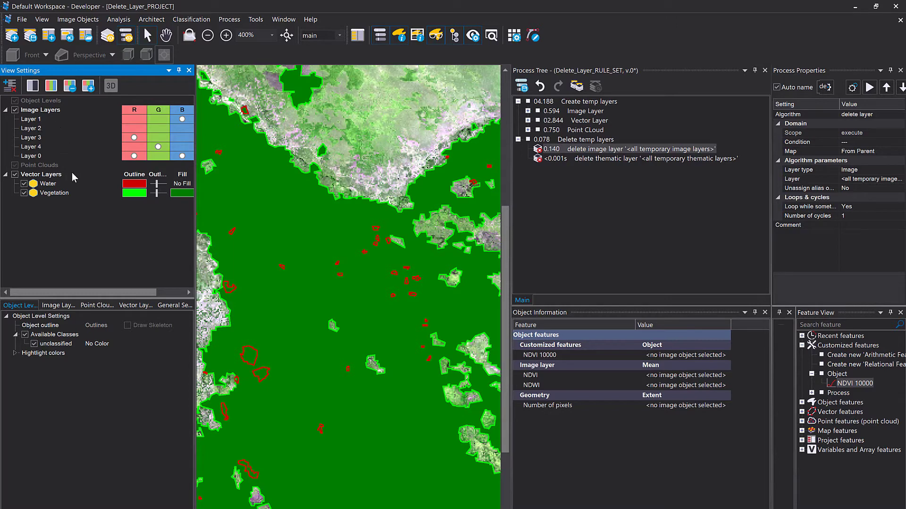
Step: Execute the delete thematic layer process with layer type Thematic and <all temporary thematic layers> as the layer
double_click(574, 160)
click(476, 246)
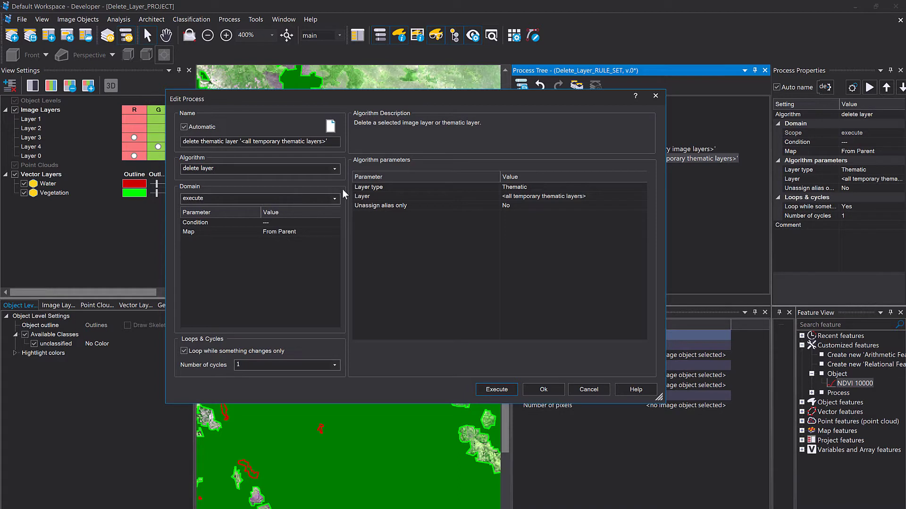
click(638, 187)
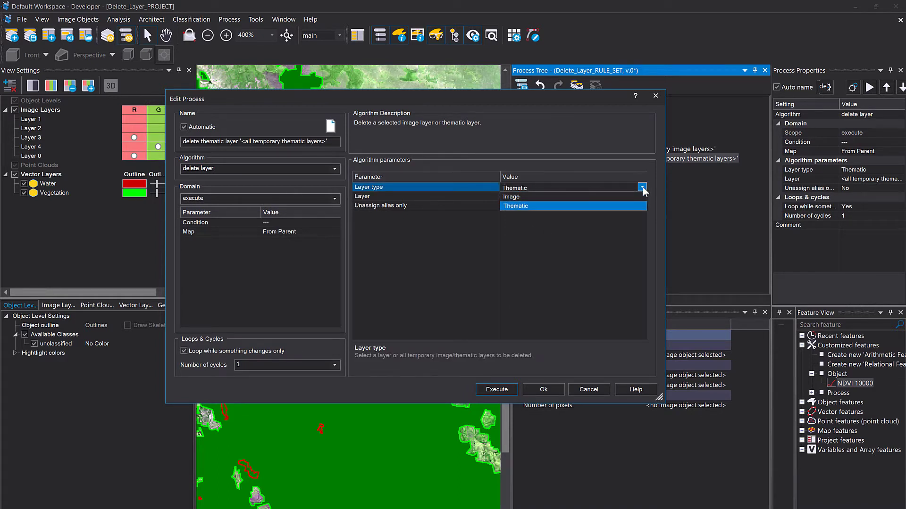
click(585, 206)
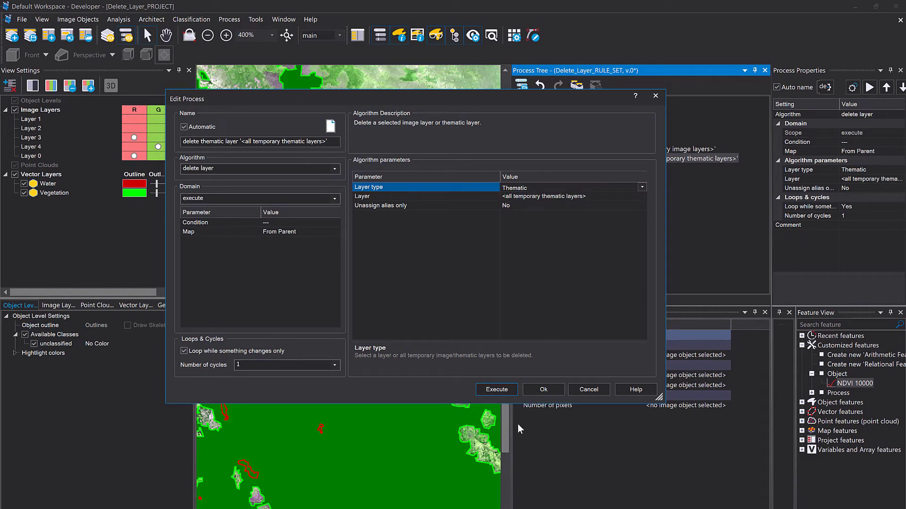
click(495, 391)
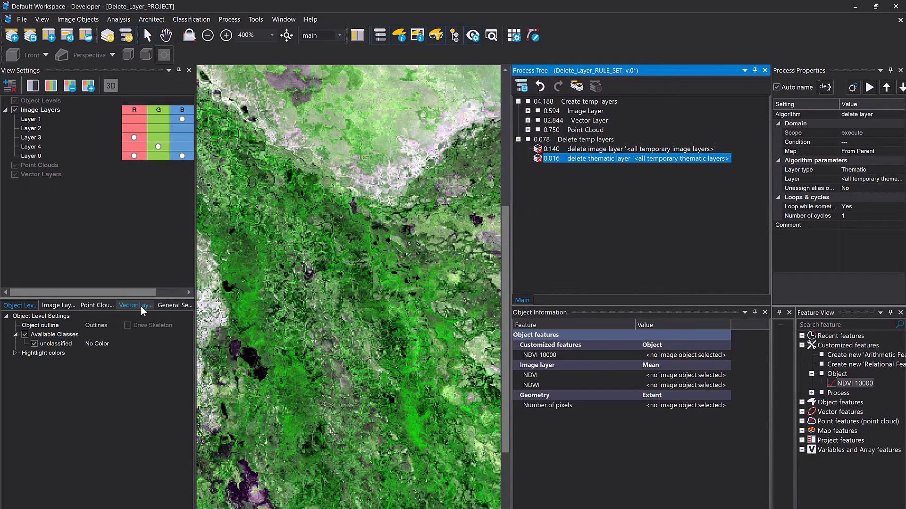
Step: Execute the Create temp layers process group again to regenerate the temporary layers
right_click(571, 104)
click(592, 121)
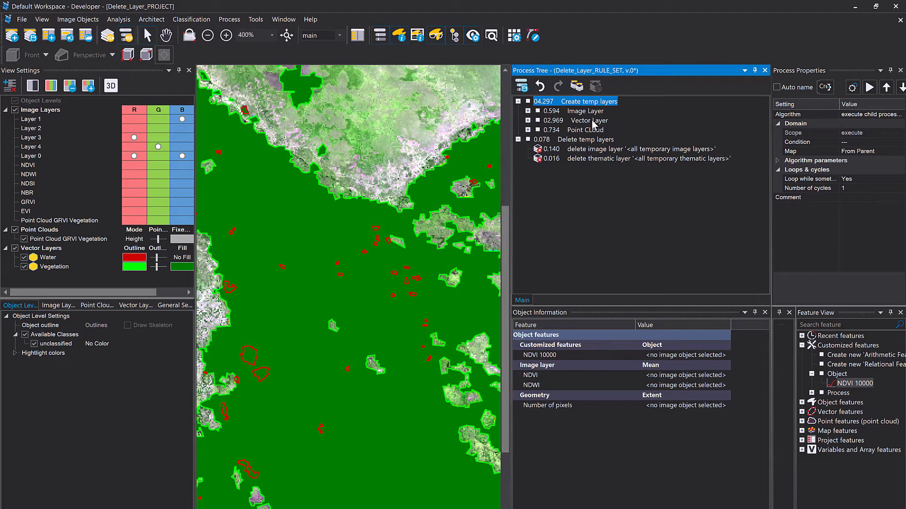
Step: Change the delete image layer process to target only Layer 2 and execute it
double_click(598, 149)
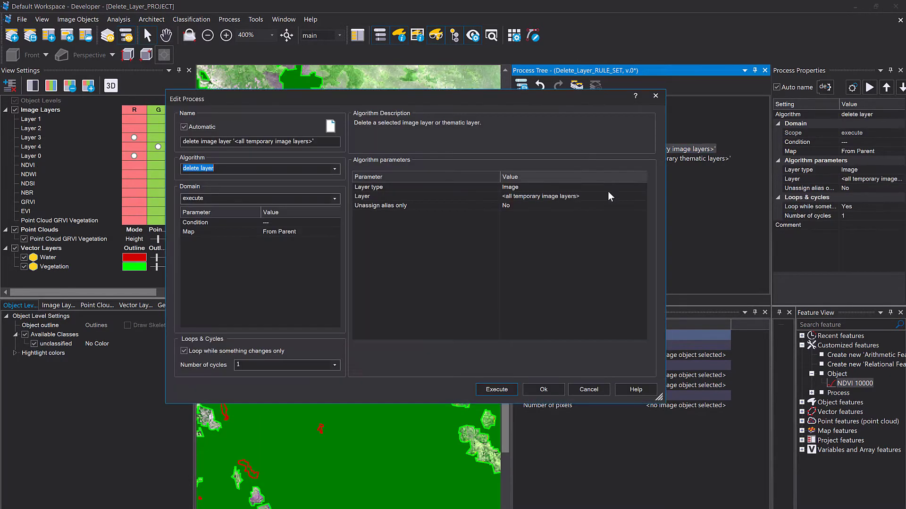
click(644, 196)
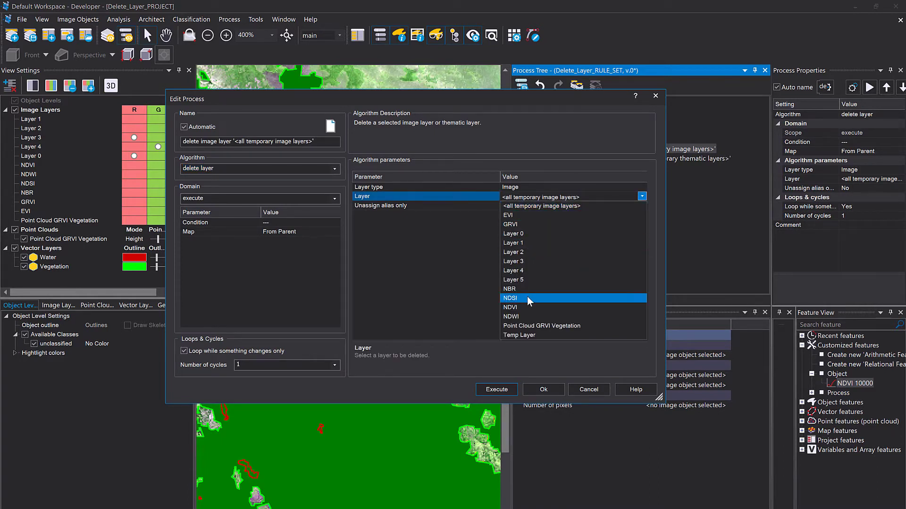
click(525, 251)
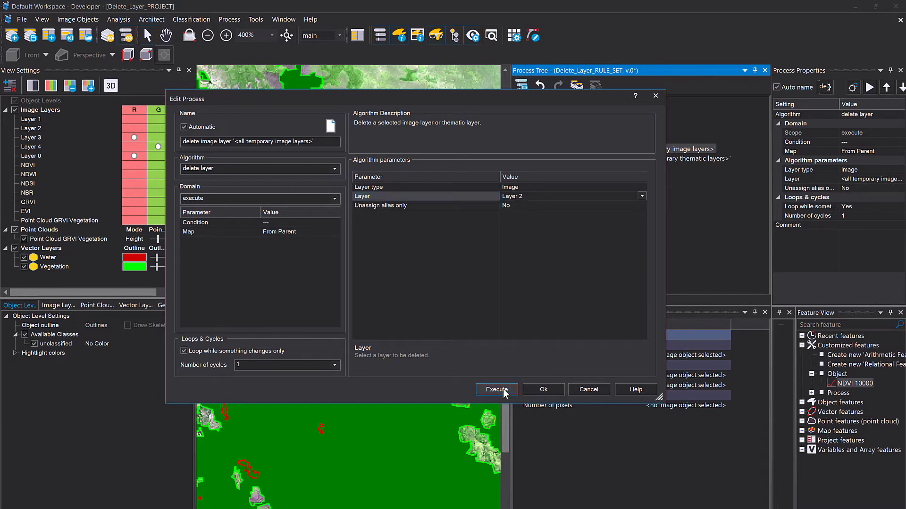
click(528, 389)
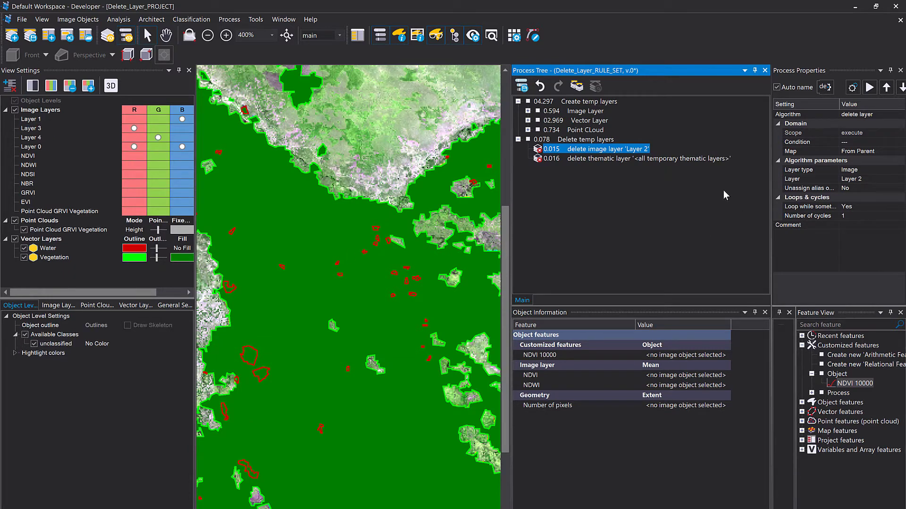
Step: Change the delete thematic layer process to target only the Vegetation layer and execute it
double_click(571, 159)
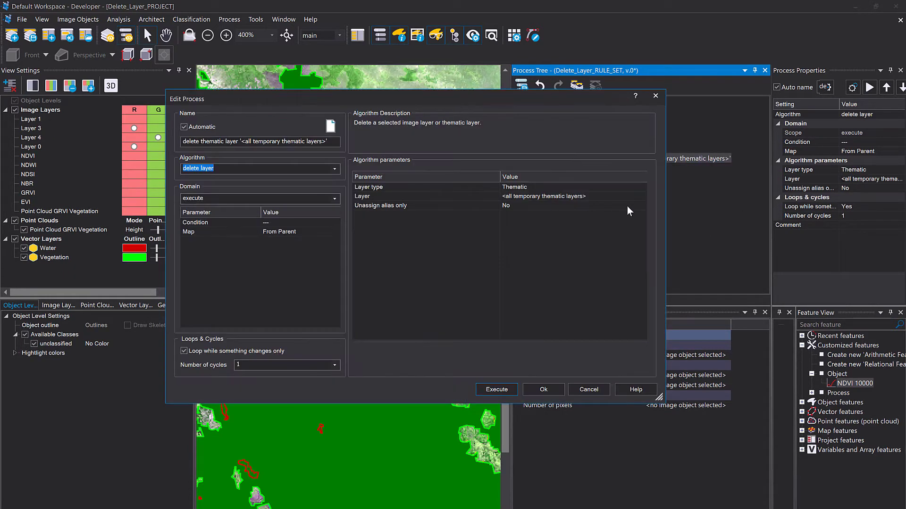
click(642, 196)
click(606, 210)
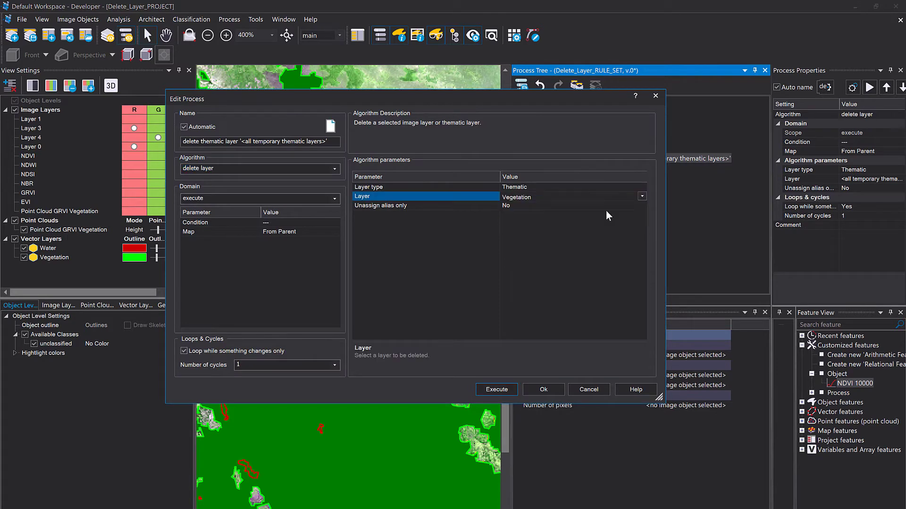
click(508, 386)
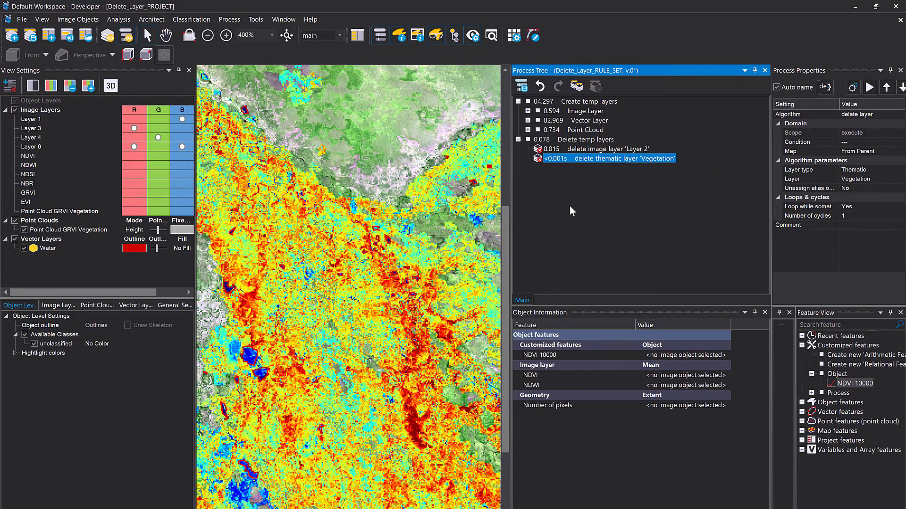
Step: Set Unassign alias only to Yes in the delete image layer process for Layer 2 and save the process without executing it
double_click(567, 148)
click(436, 229)
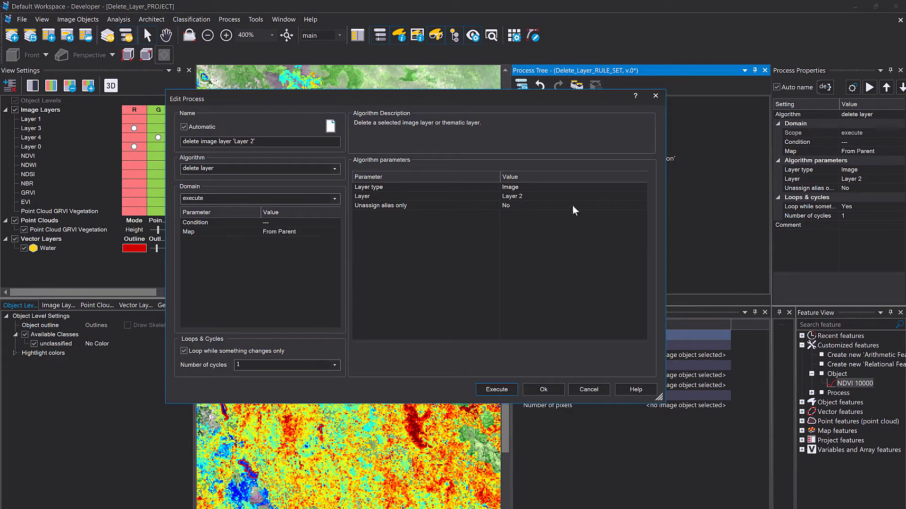
click(634, 207)
click(618, 217)
click(548, 390)
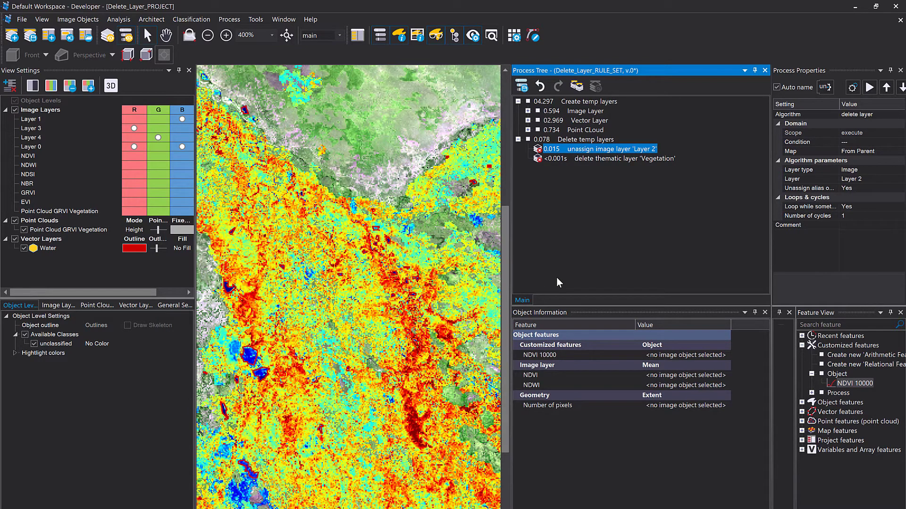
Step: Examine the image layer aliases, comparing the source layers assigned to Layer 0 and Layer 5
click(44, 145)
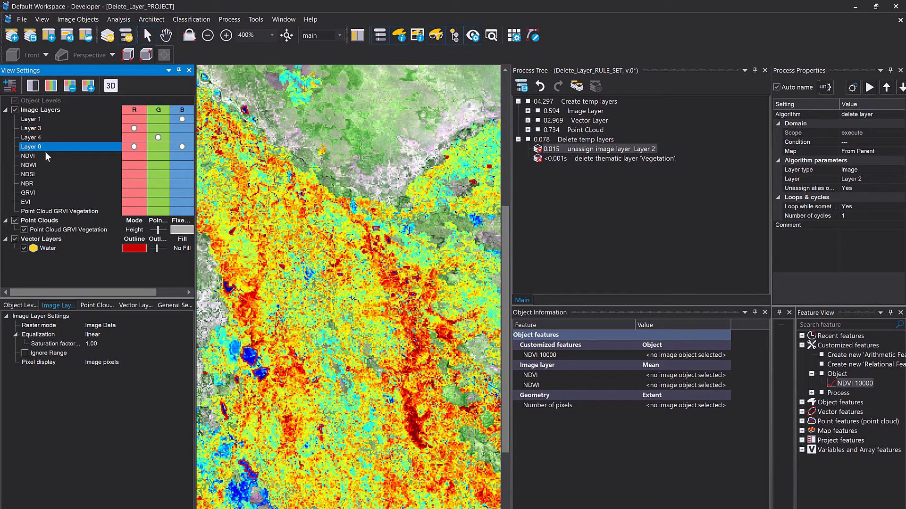
click(226, 20)
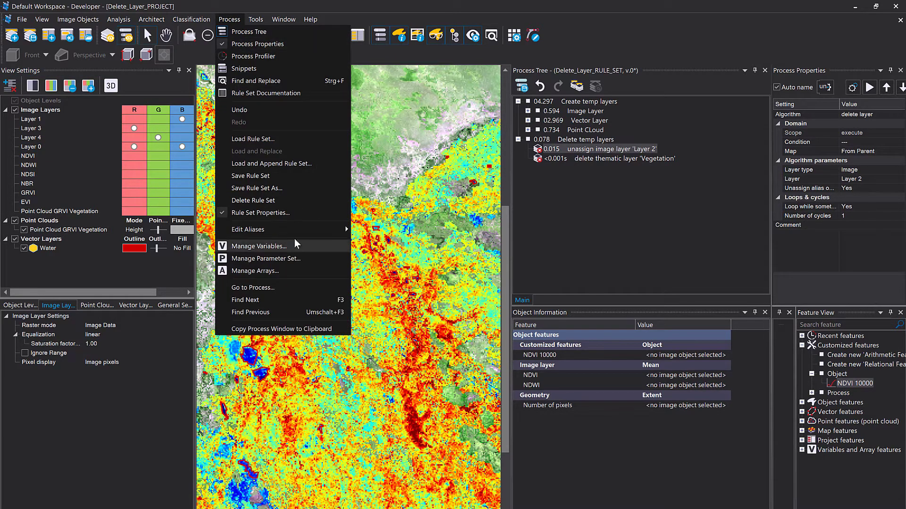
mouse_move(293, 231)
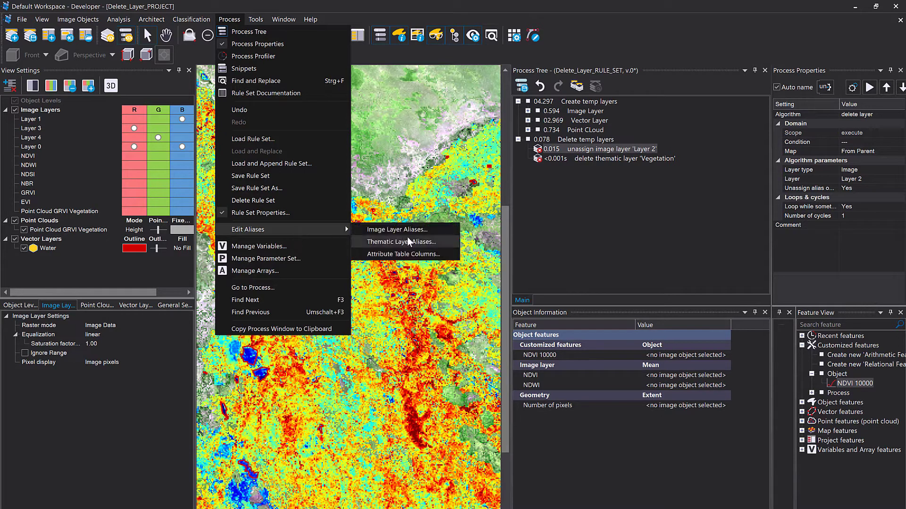
click(431, 233)
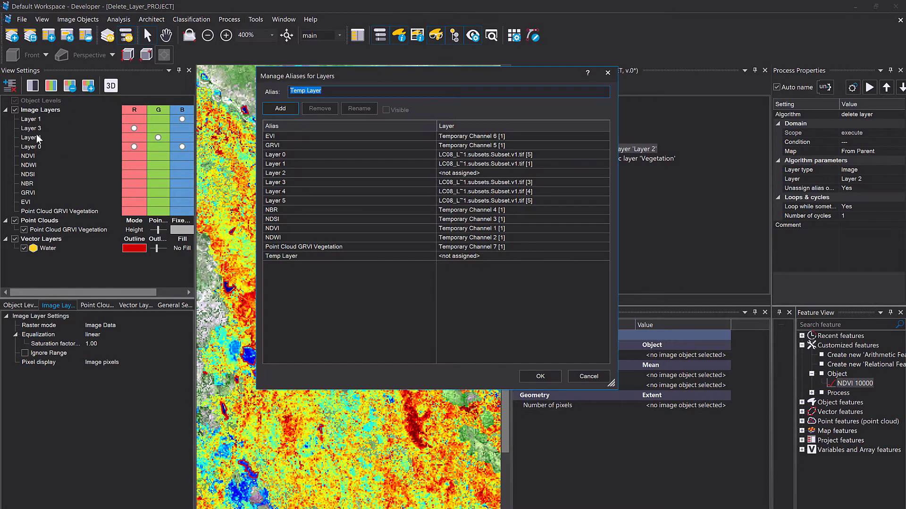
click(343, 316)
click(341, 153)
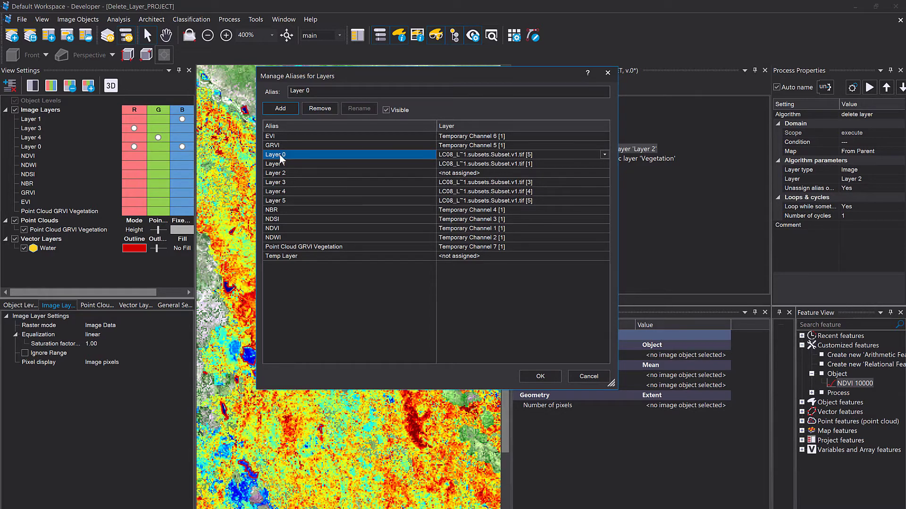
click(294, 200)
click(294, 156)
click(543, 201)
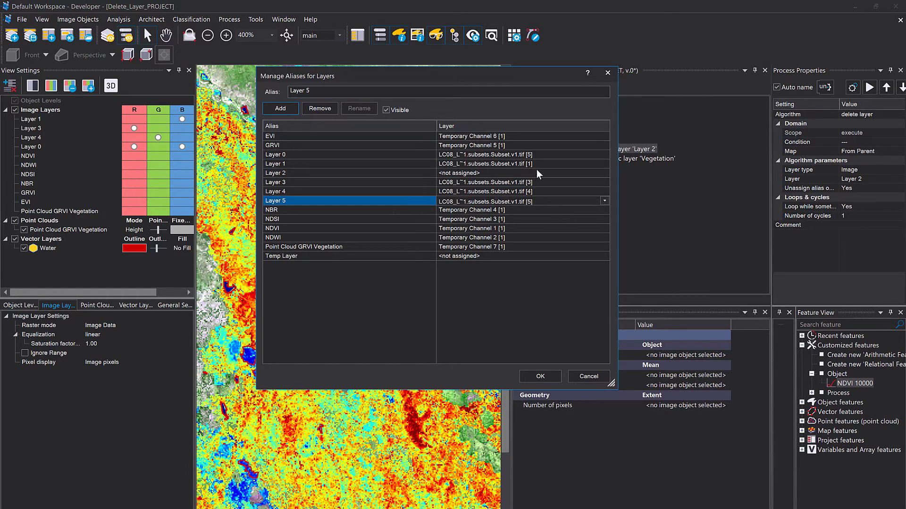
click(391, 154)
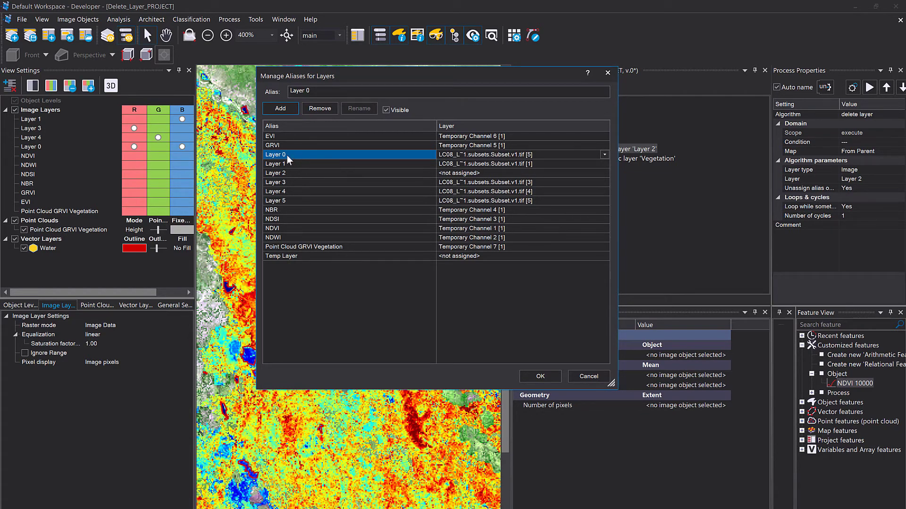
click(559, 376)
double_click(592, 160)
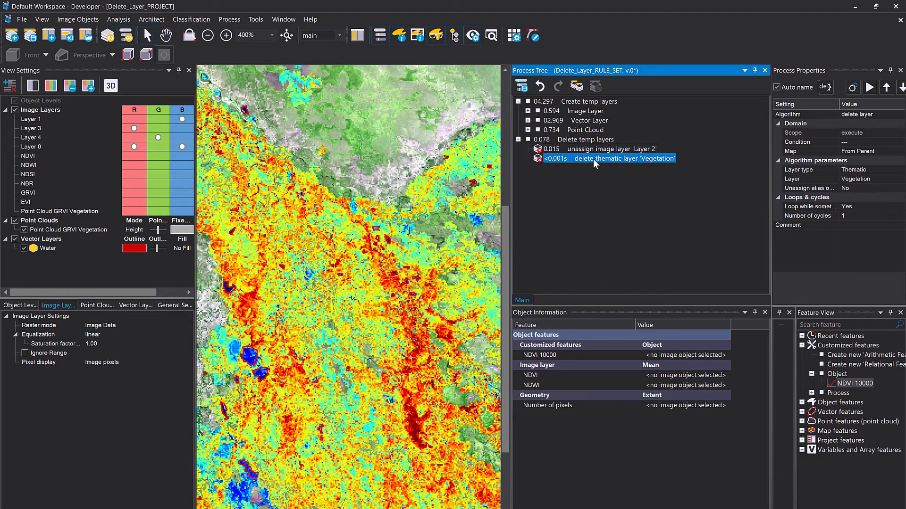
click(642, 188)
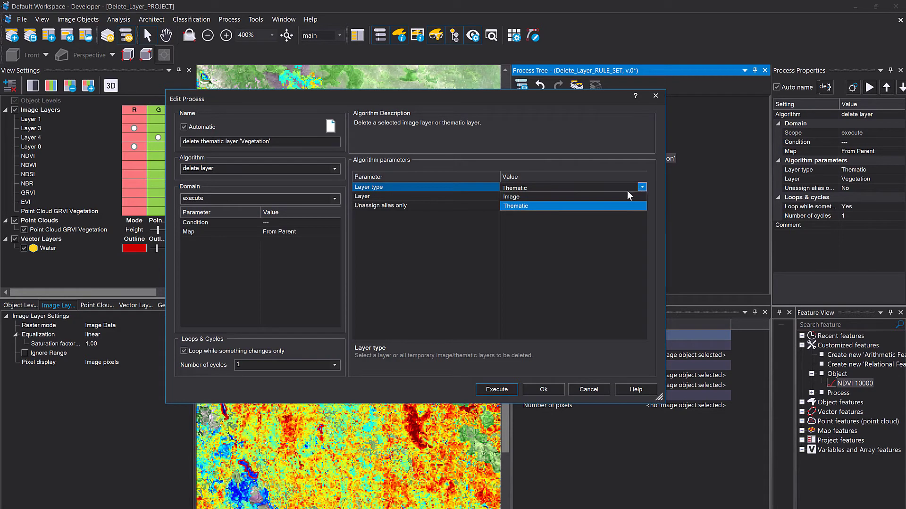
click(613, 196)
click(655, 96)
Step: Change the unassign image layer process to target Layer 0 and execute it
double_click(580, 148)
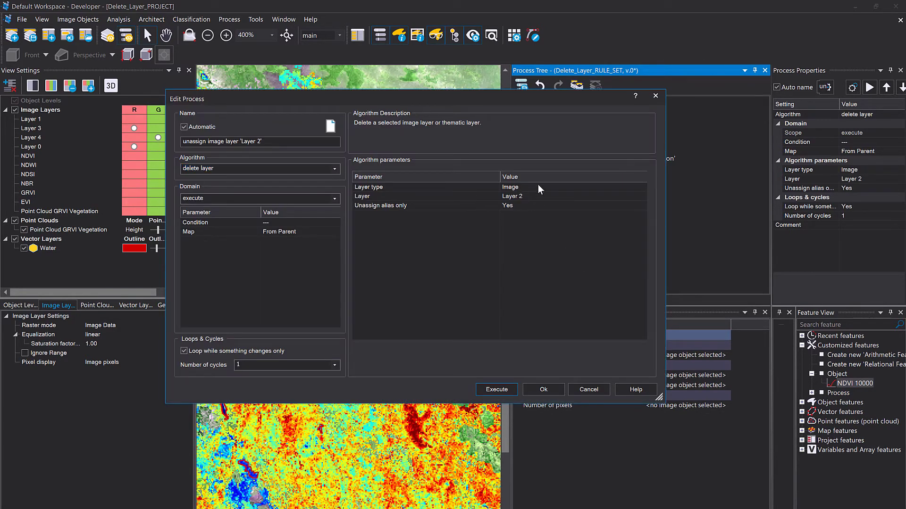
click(453, 197)
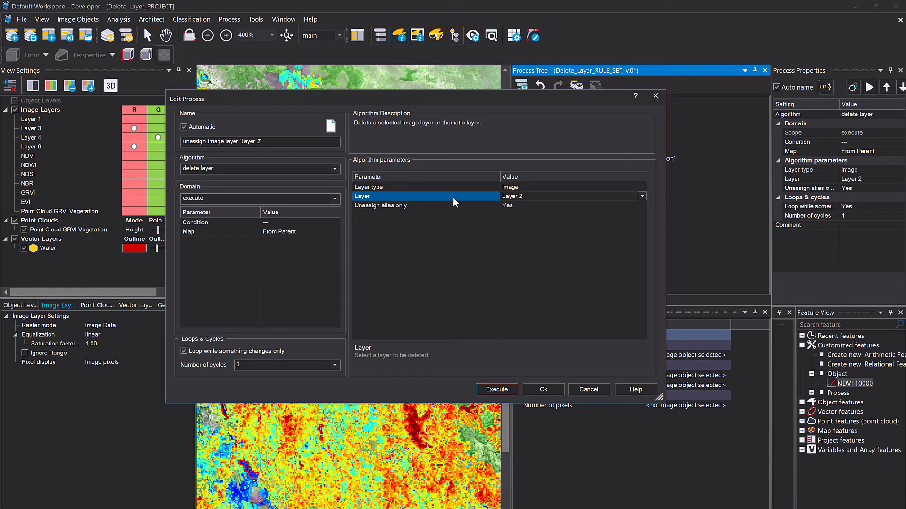
click(641, 197)
click(556, 234)
click(541, 246)
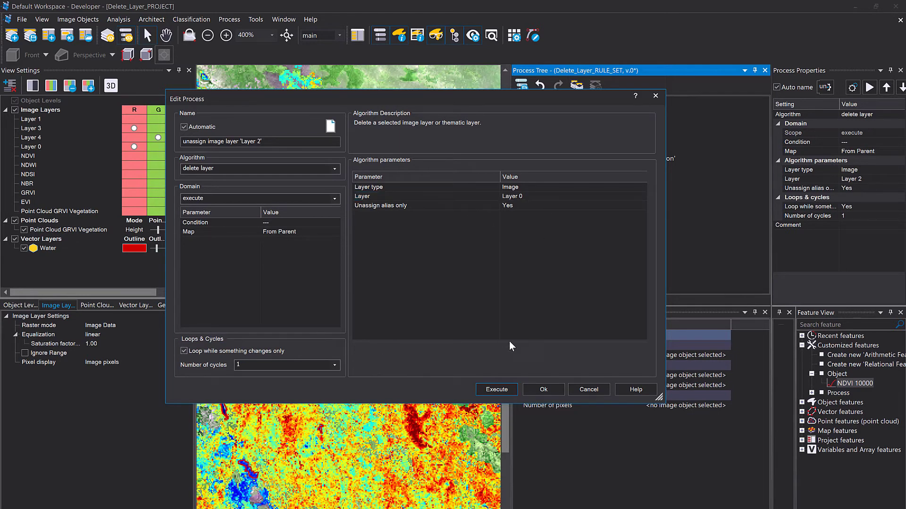
click(508, 389)
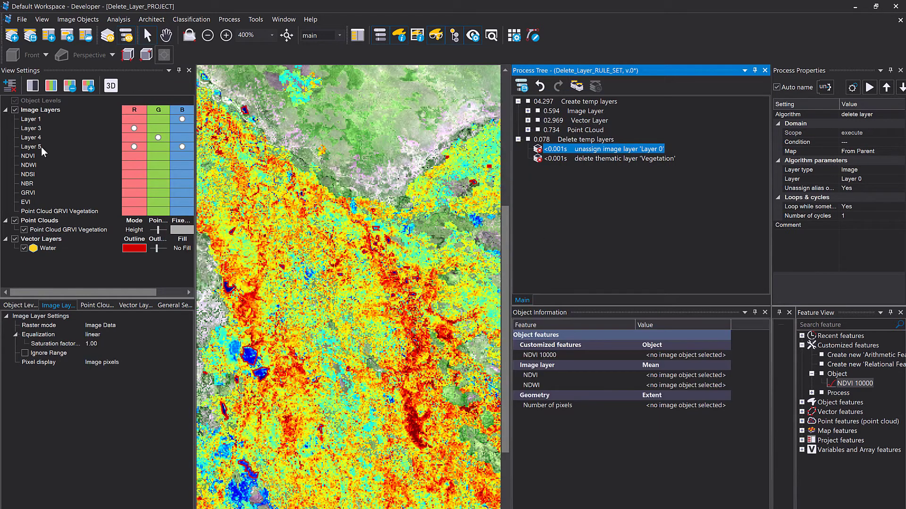
Step: Check the Layer 0 assignment and its available source layers in the image layer aliases, leaving without changes
click(39, 146)
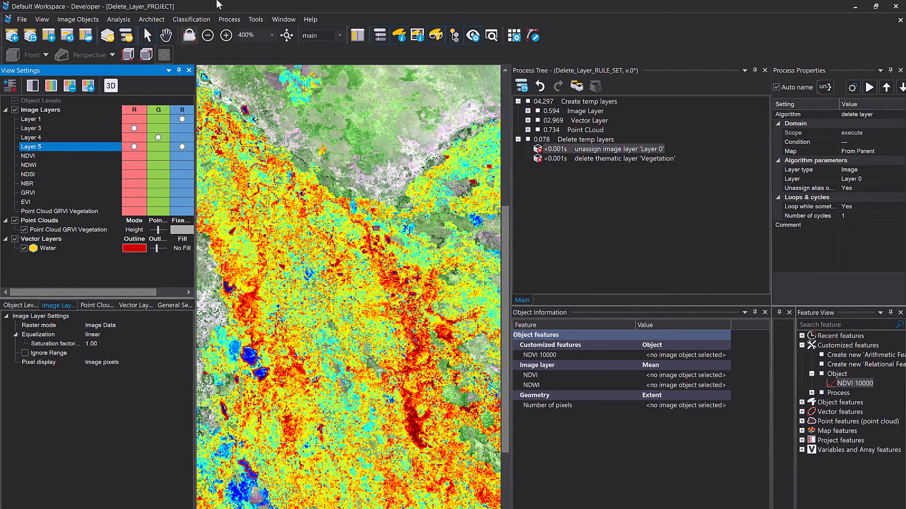
click(233, 20)
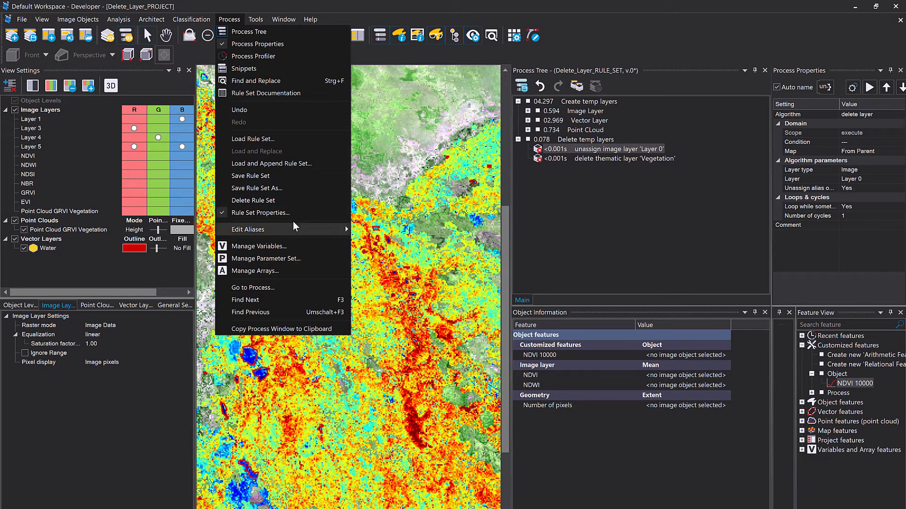
mouse_move(299, 230)
click(387, 231)
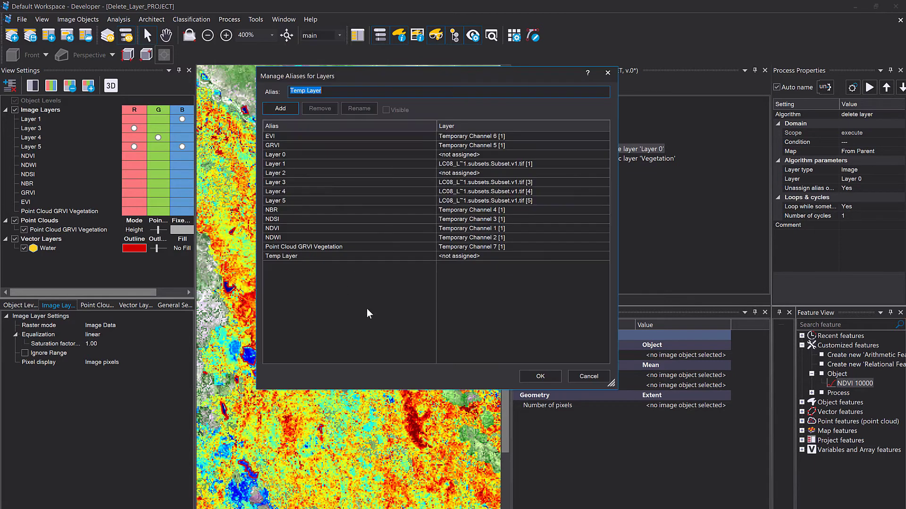
click(429, 157)
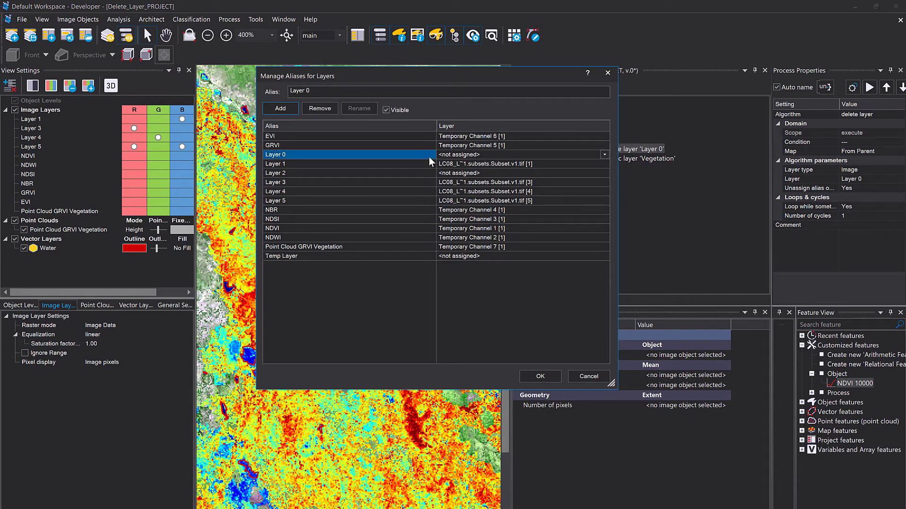
click(486, 159)
click(604, 155)
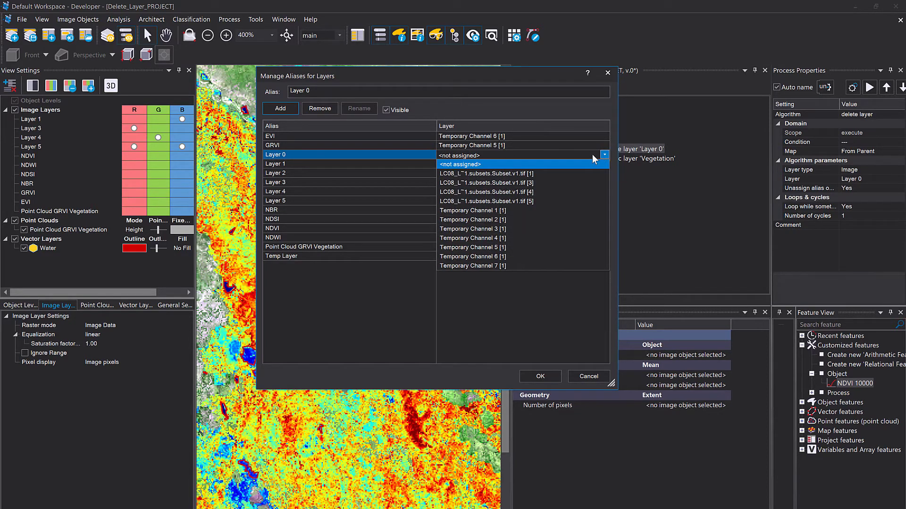
click(584, 154)
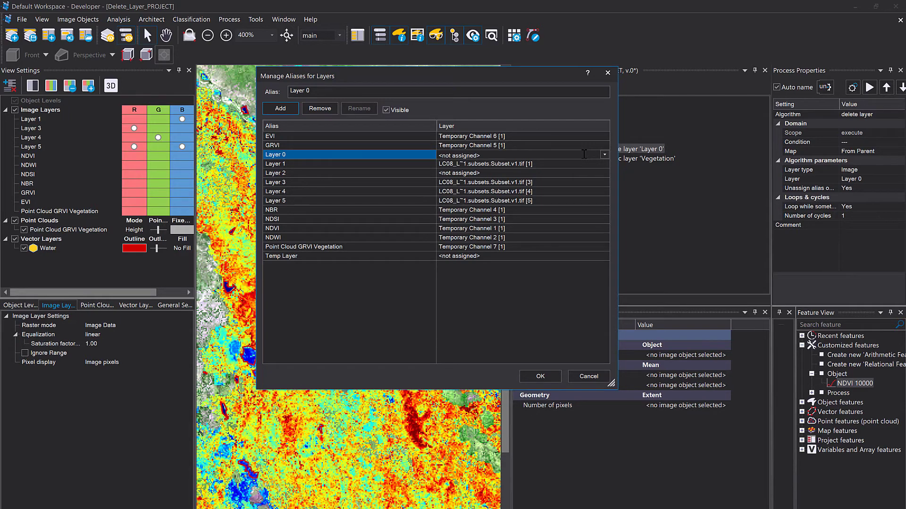
click(588, 374)
Step: Set Unassign alias only to No in the unassign image layer process for Layer 0
double_click(566, 153)
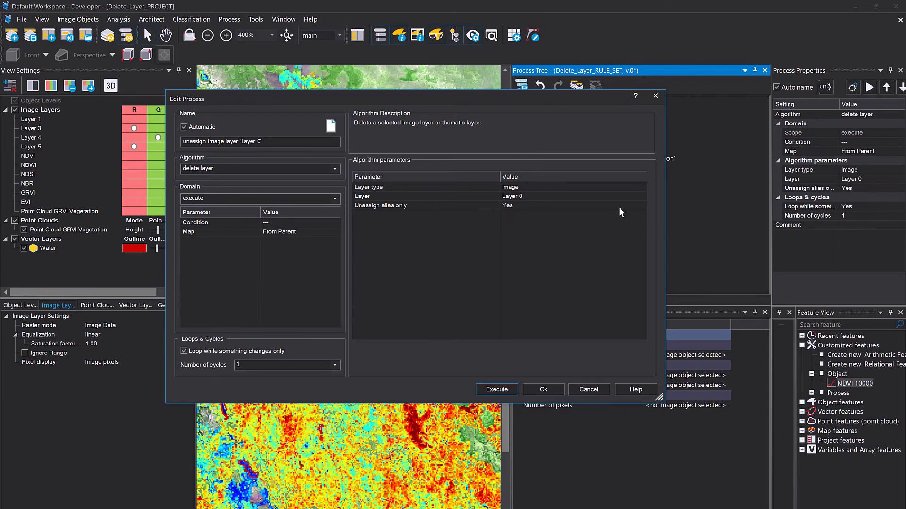
click(638, 209)
click(605, 224)
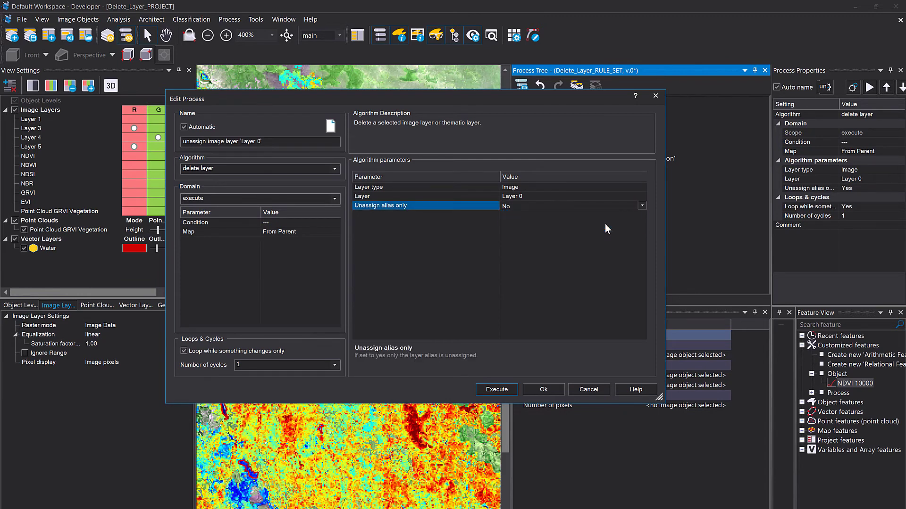